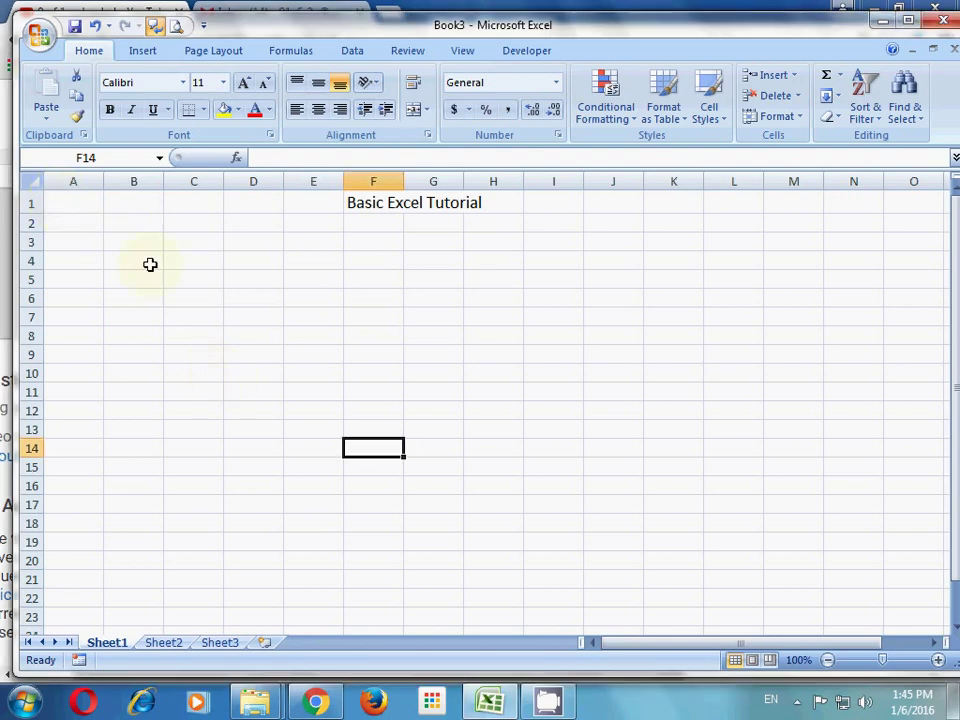
# Step: Move through the sheet and jump down column E to row 36
pyautogui.click(87, 202)
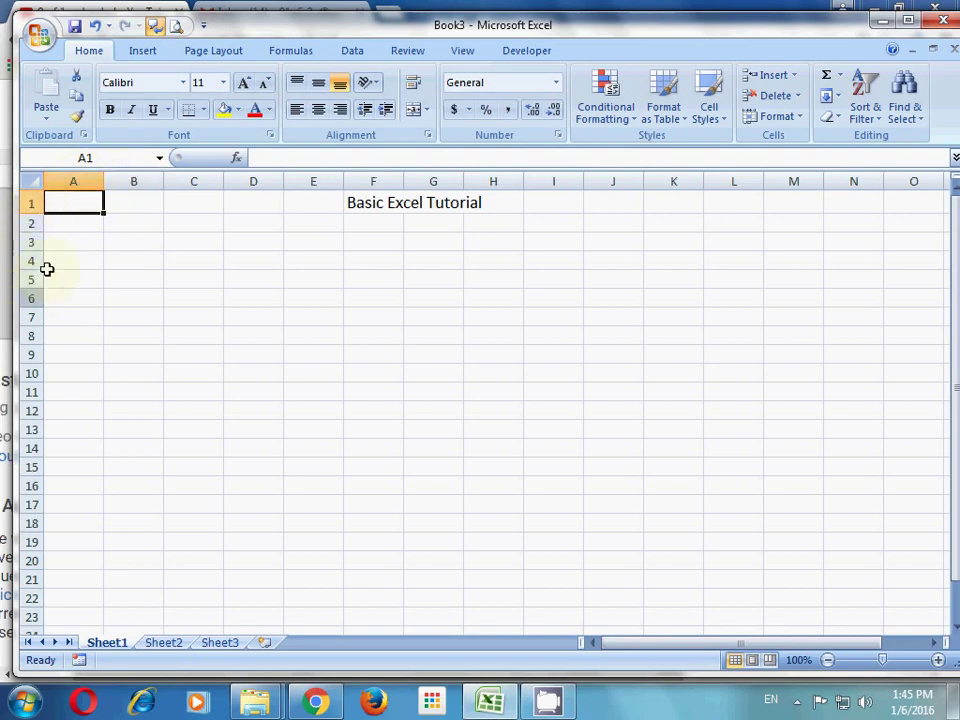
pyautogui.click(262, 279)
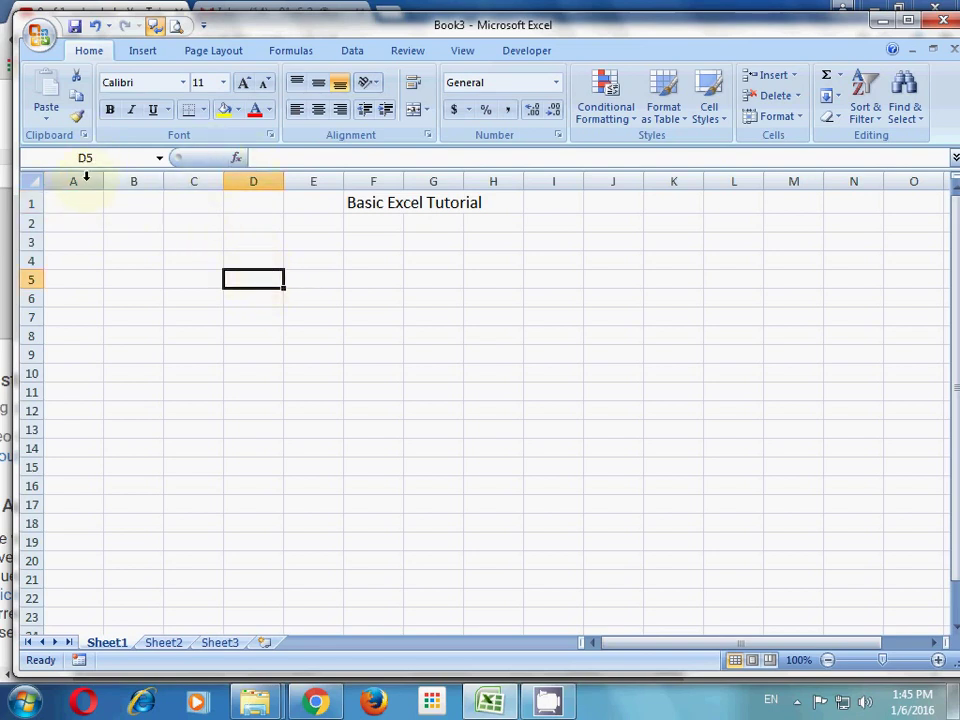
pyautogui.click(314, 424)
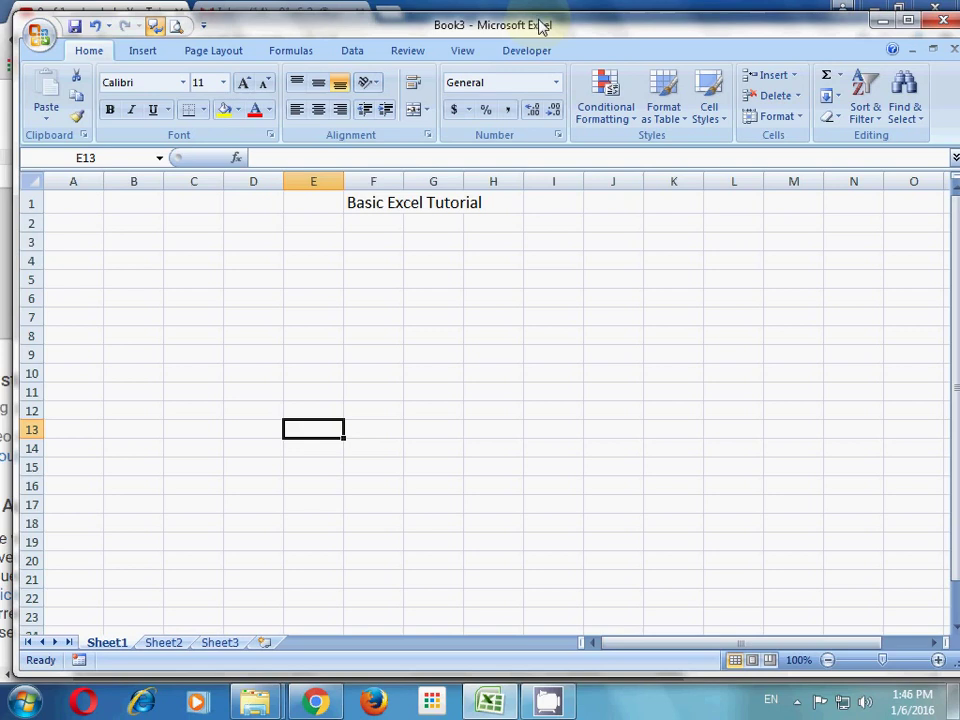
pyautogui.press('End')
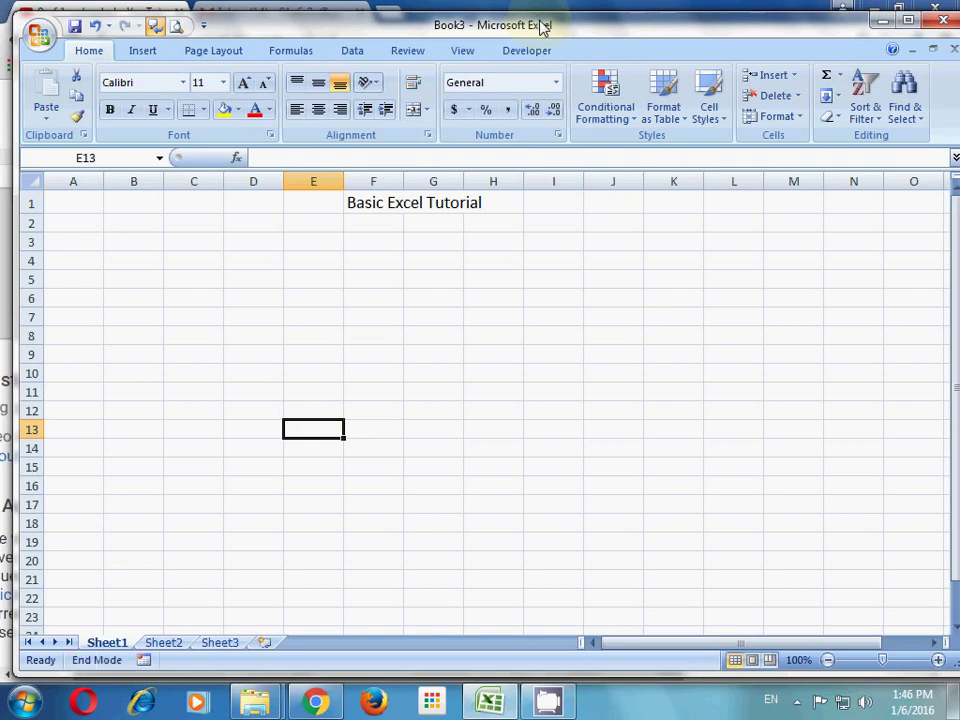
pyautogui.press('pagedown')
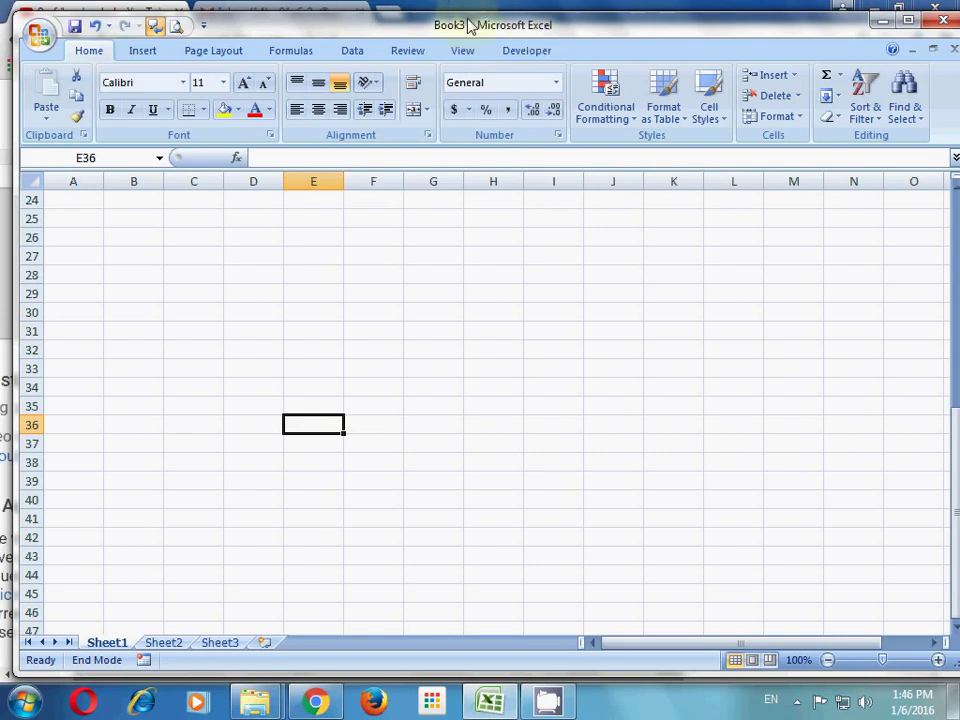
pyautogui.click(955, 190)
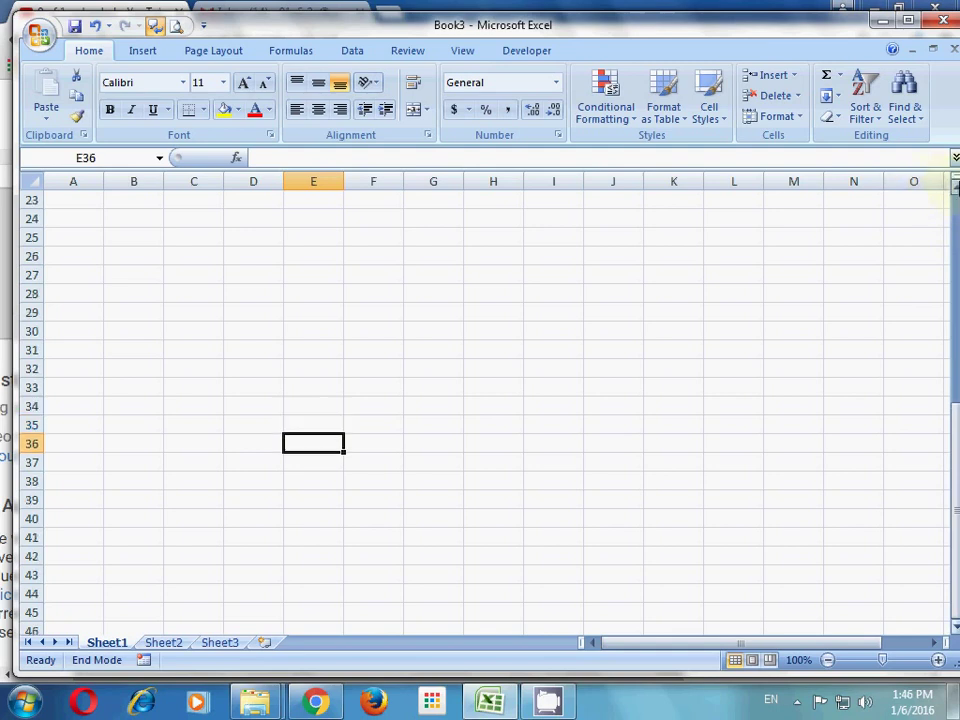
pyautogui.click(955, 190)
pyautogui.click(955, 189)
pyautogui.click(955, 187)
pyautogui.scroll(2, 955, 187)
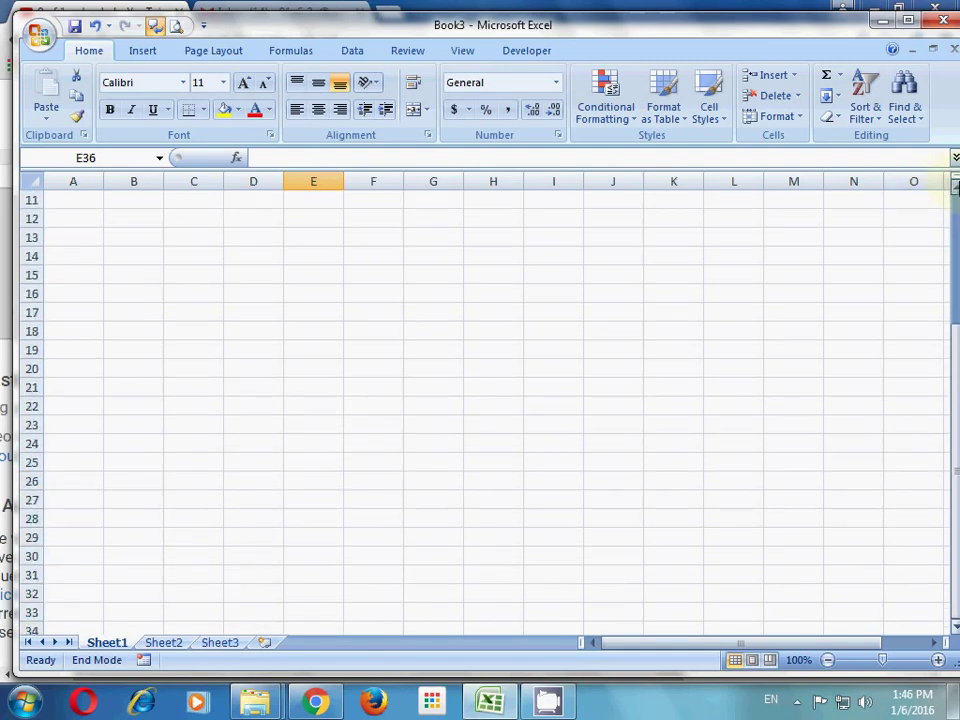
pyautogui.scroll(2, 900, 210)
pyautogui.scroll(1, 730, 258)
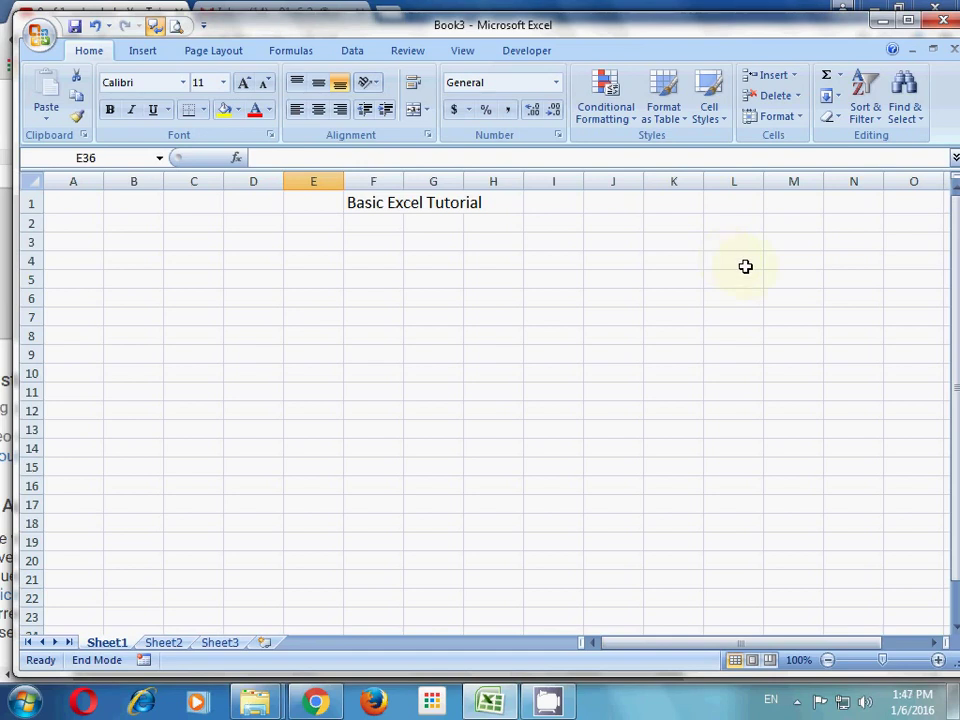
# Step: Enter 23132 in E36, skip E37, then 11, 2132, 132123, 1321, 1231, 3132 and 1
pyautogui.write('23132')
pyautogui.press('Return')
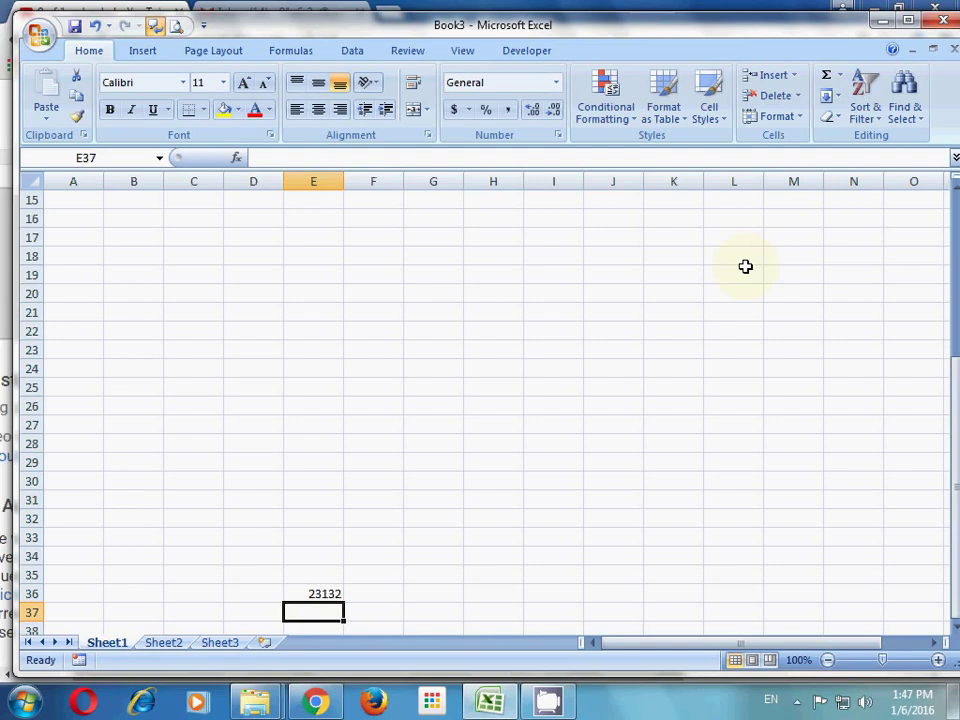
pyautogui.press('Return')
pyautogui.write('11')
pyautogui.press('Return')
pyautogui.write('2132 1321')
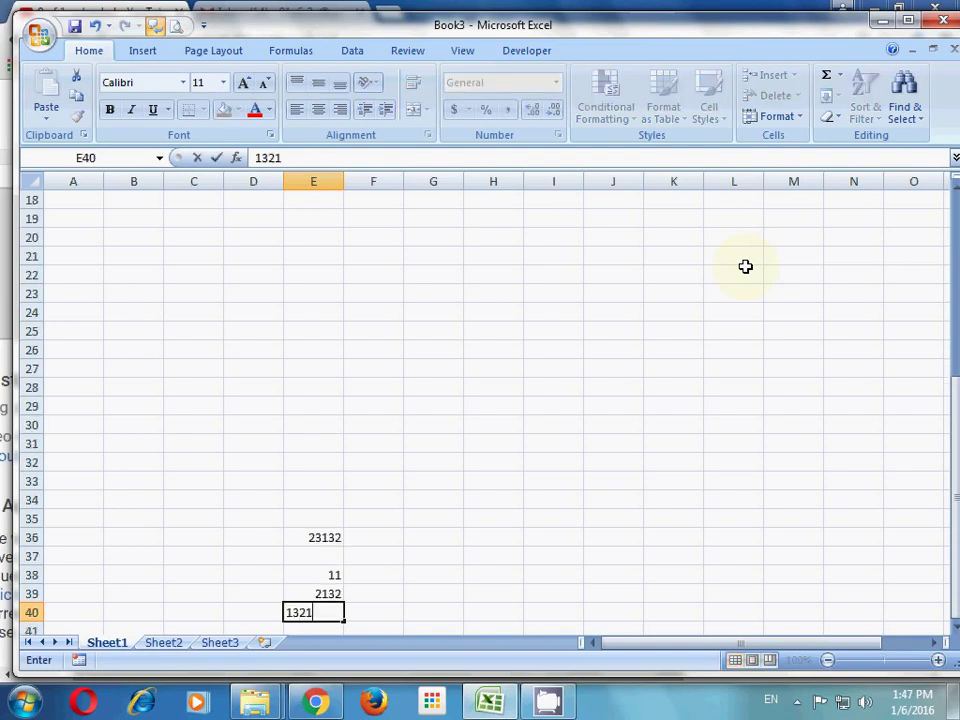
pyautogui.write('23 1321 1231 3132 1')
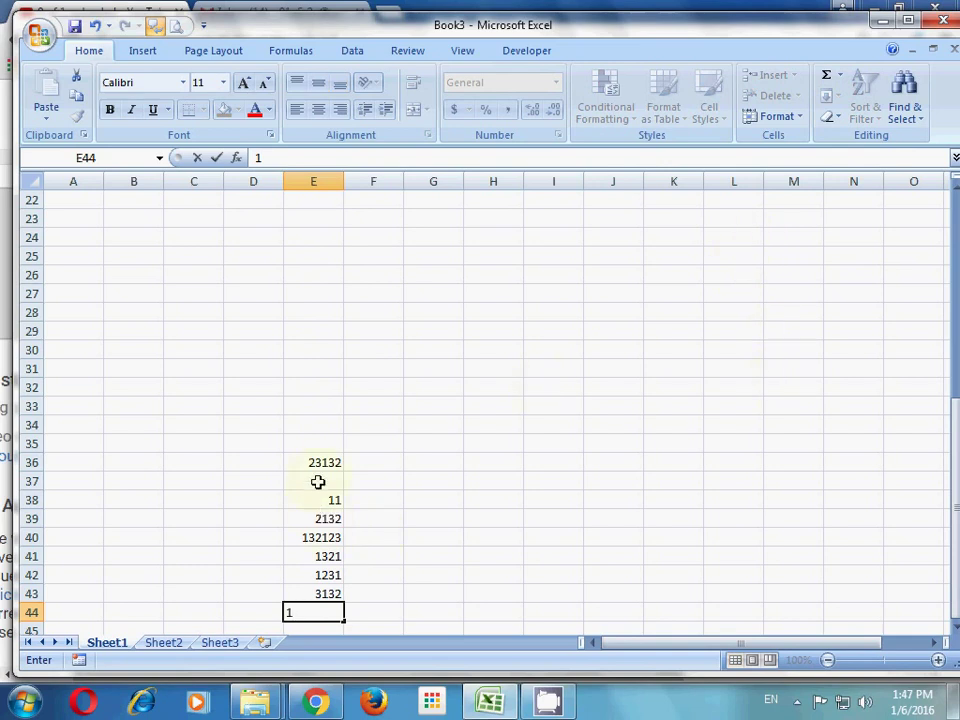
# Step: Shift 23132 down to E37, then drag the E37:E44 block up into F2:F9
pyautogui.moveTo(315, 461); pyautogui.dragTo(318, 479)
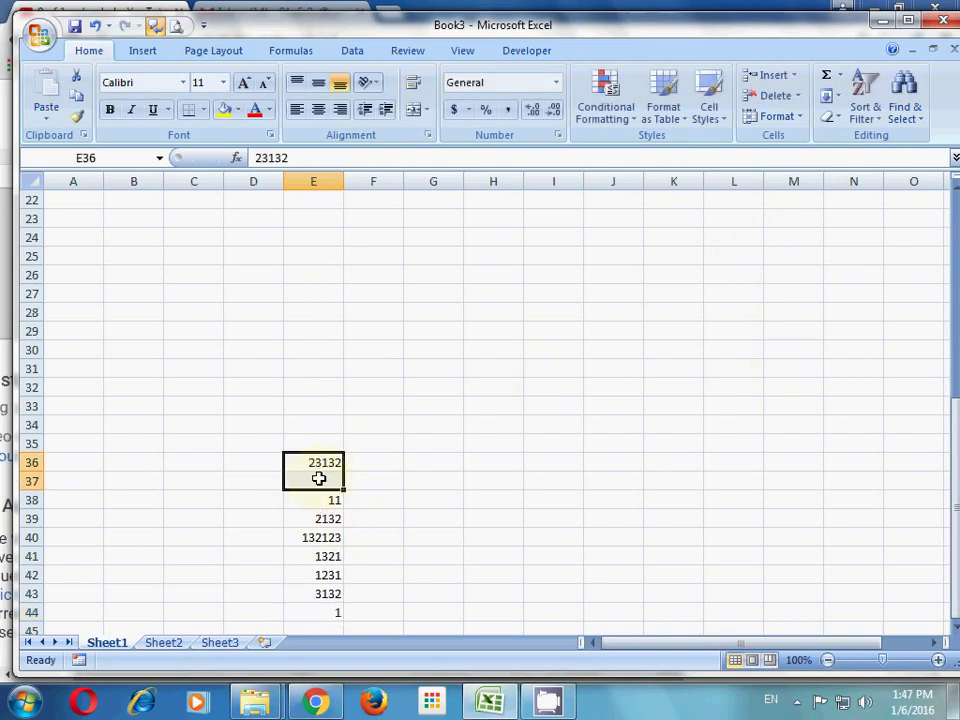
pyautogui.click(313, 500)
pyautogui.doubleClick(337, 463)
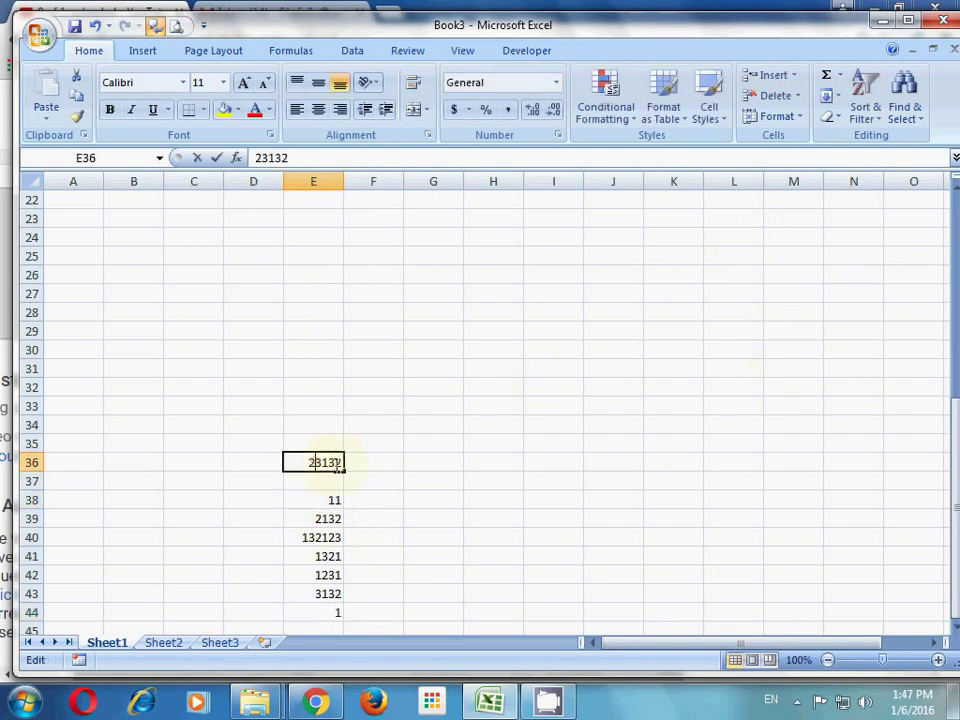
pyautogui.press('Escape')
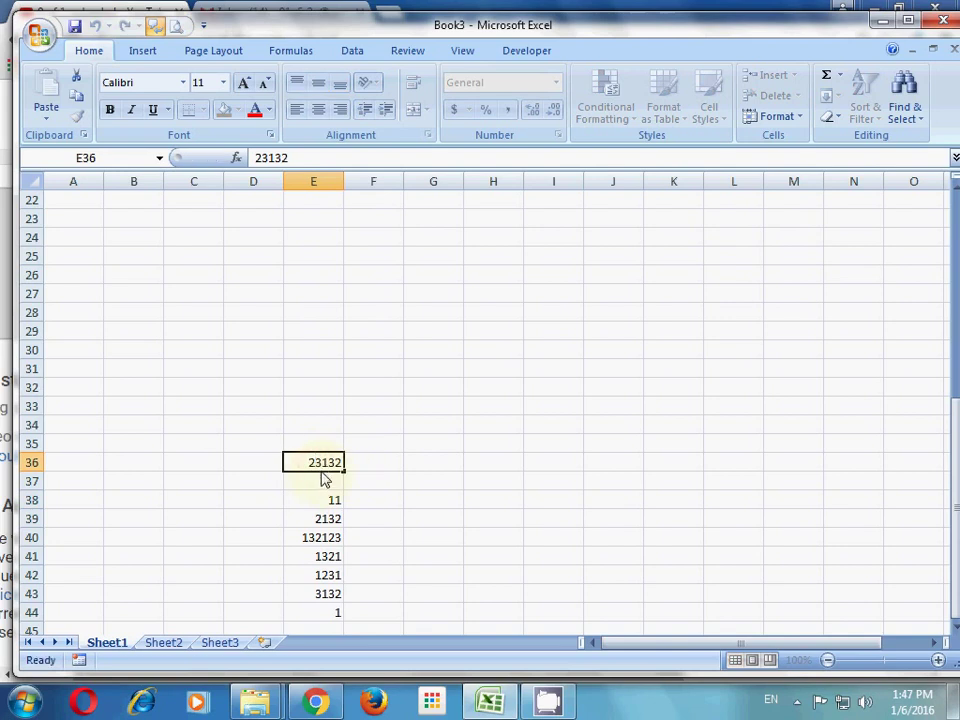
pyautogui.moveTo(321, 474); pyautogui.dragTo(318, 492)
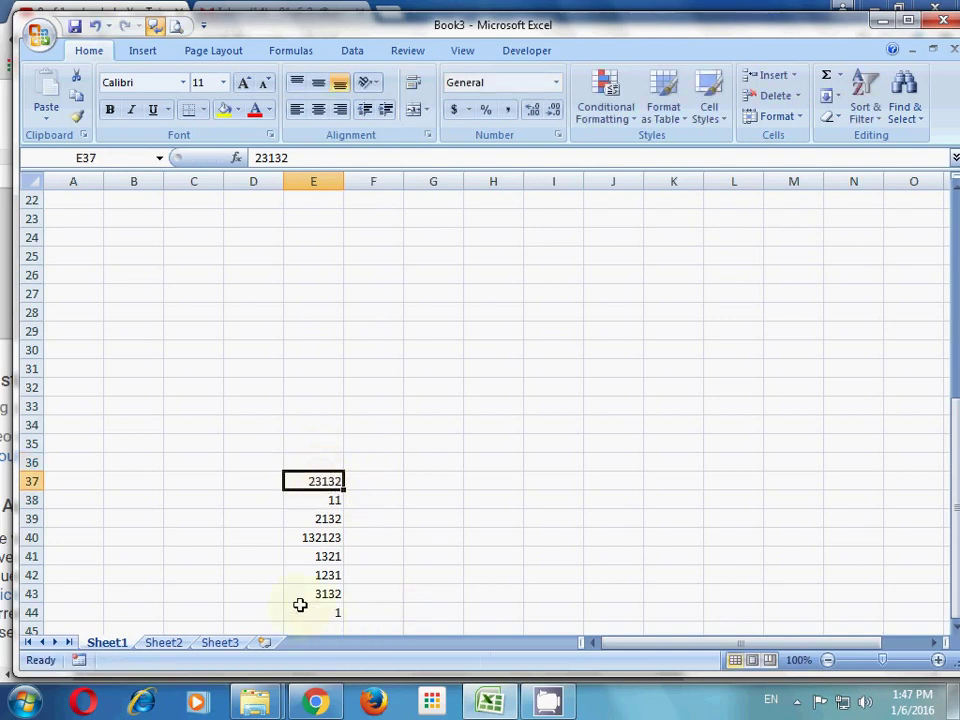
pyautogui.moveTo(315, 480)
pyautogui.mouseDown()
pyautogui.moveTo(354, 498)
pyautogui.moveTo(332, 612)
pyautogui.mouseUp()
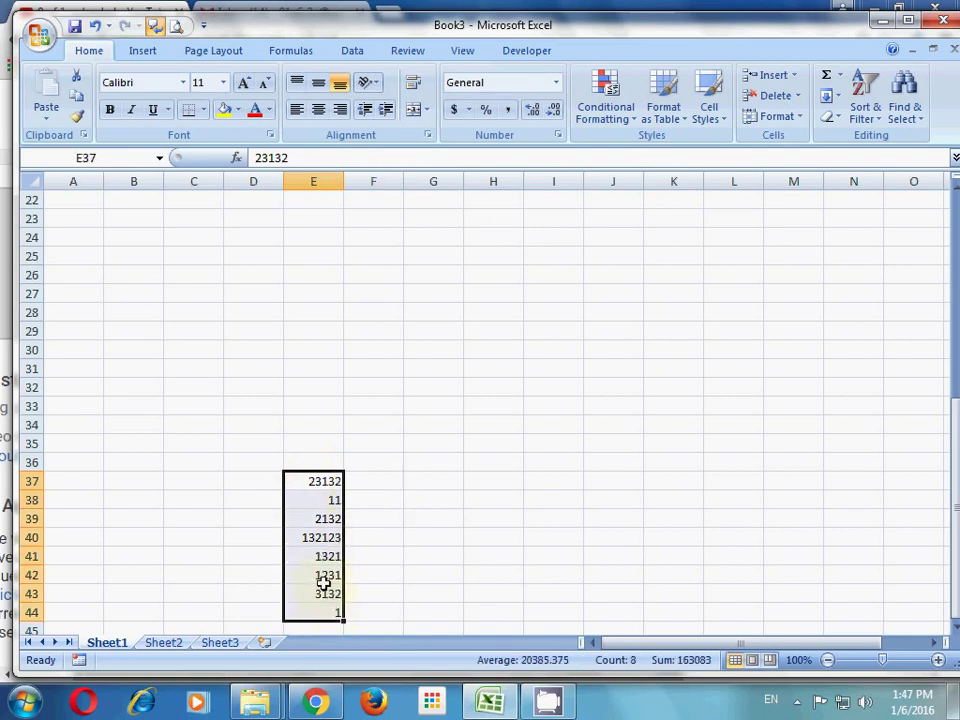
pyautogui.moveTo(311, 474)
pyautogui.mouseDown()
pyautogui.moveTo(338, 197)
pyautogui.moveTo(392, 239)
pyautogui.mouseUp()
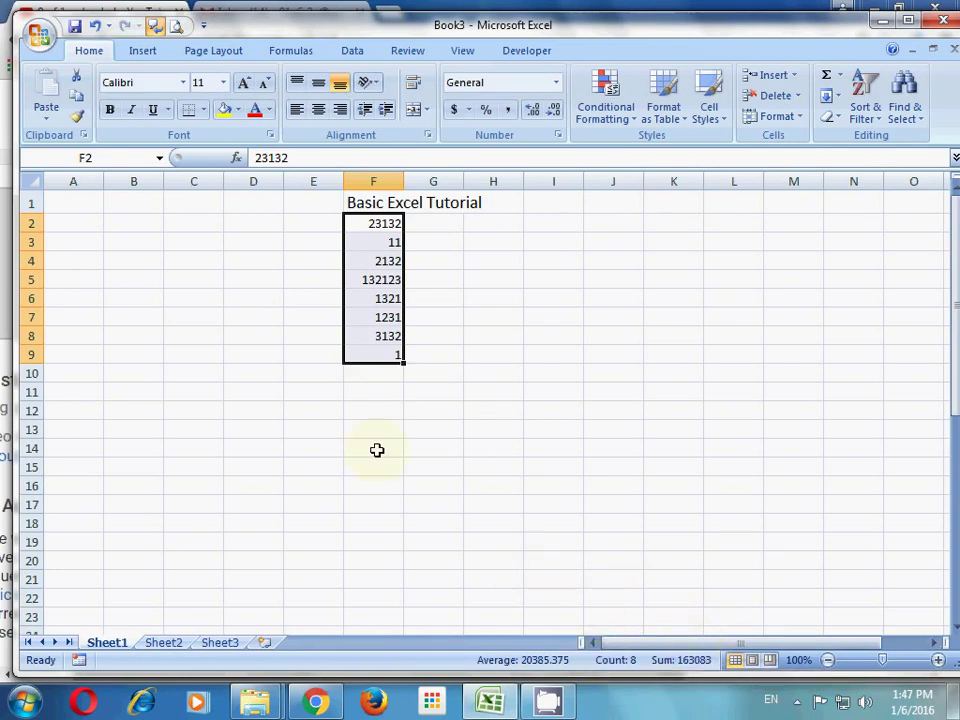
pyautogui.click(368, 221)
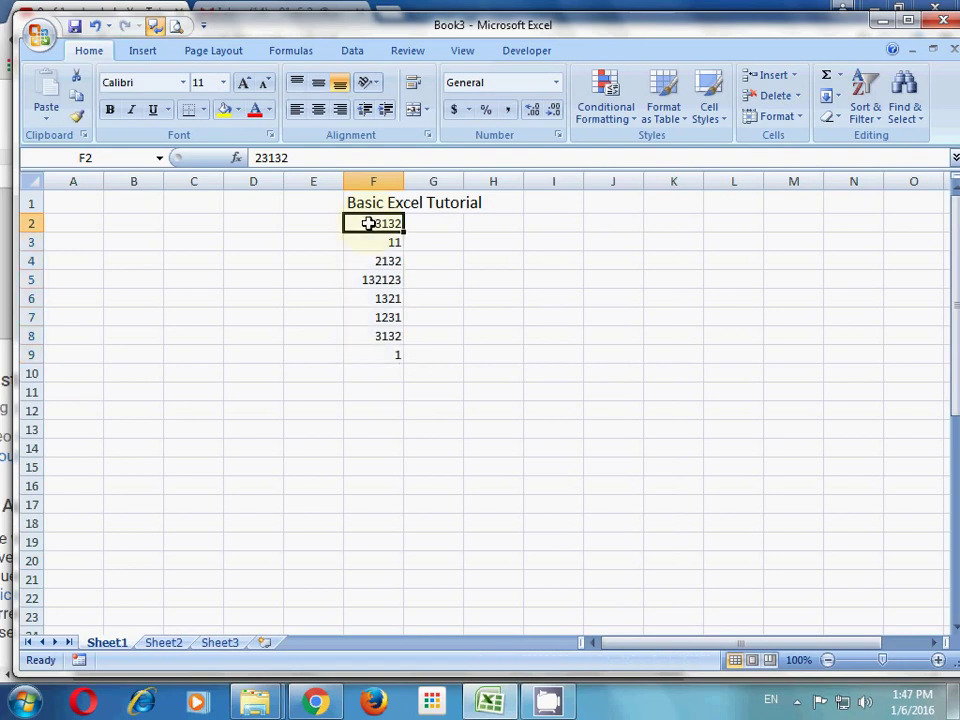
pyautogui.moveTo(368, 223); pyautogui.dragTo(359, 370)
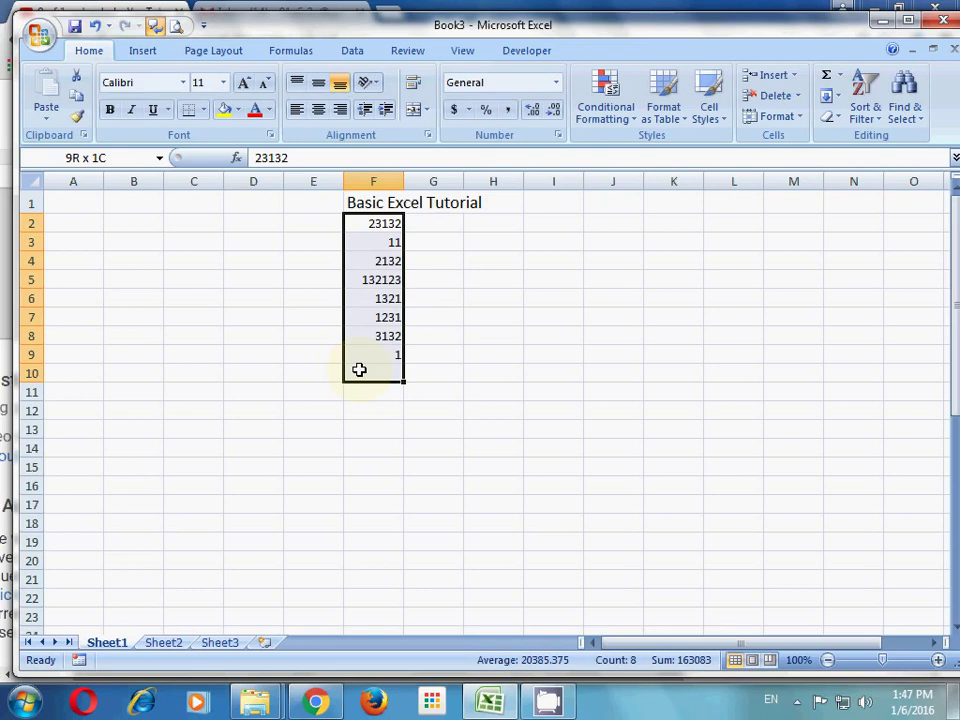
pyautogui.doubleClick(359, 370)
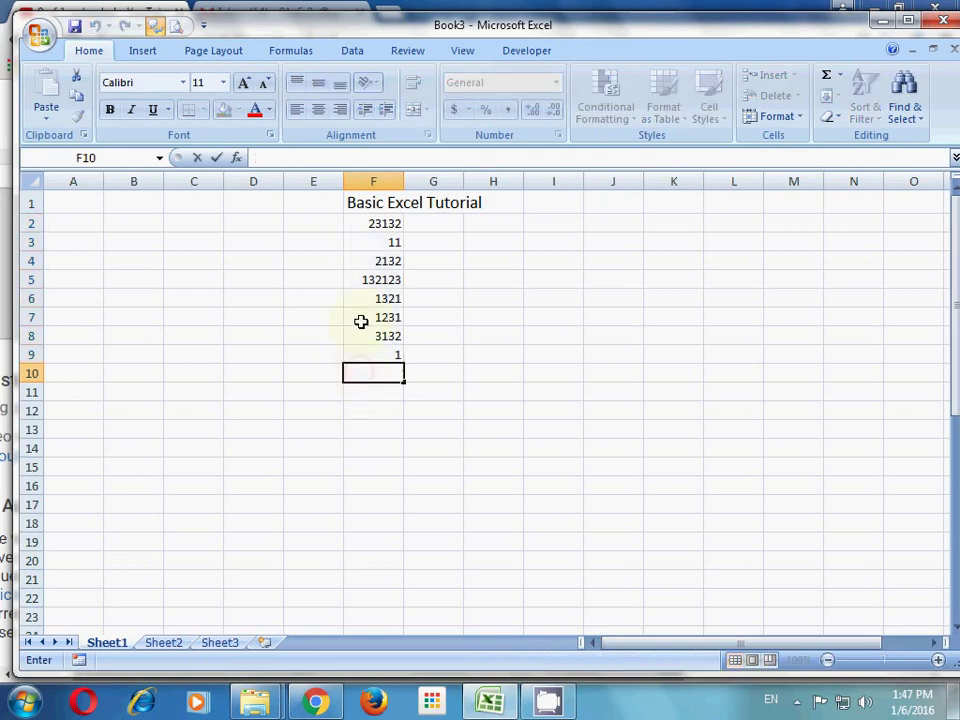
pyautogui.moveTo(363, 255); pyautogui.dragTo(368, 371)
pyautogui.click(368, 371)
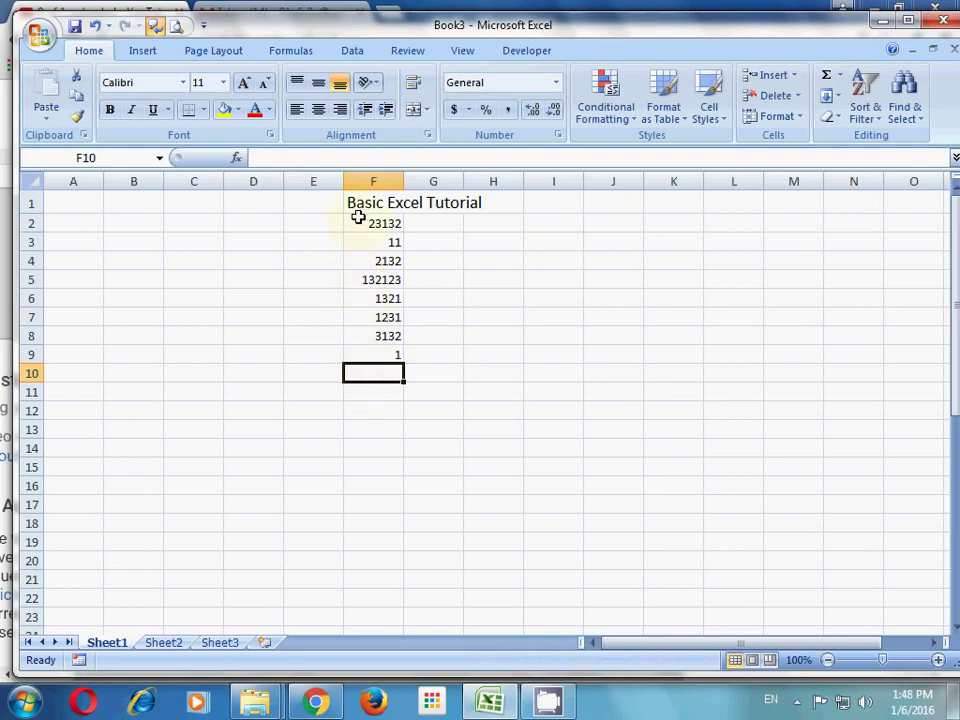
pyautogui.moveTo(360, 220); pyautogui.dragTo(366, 367)
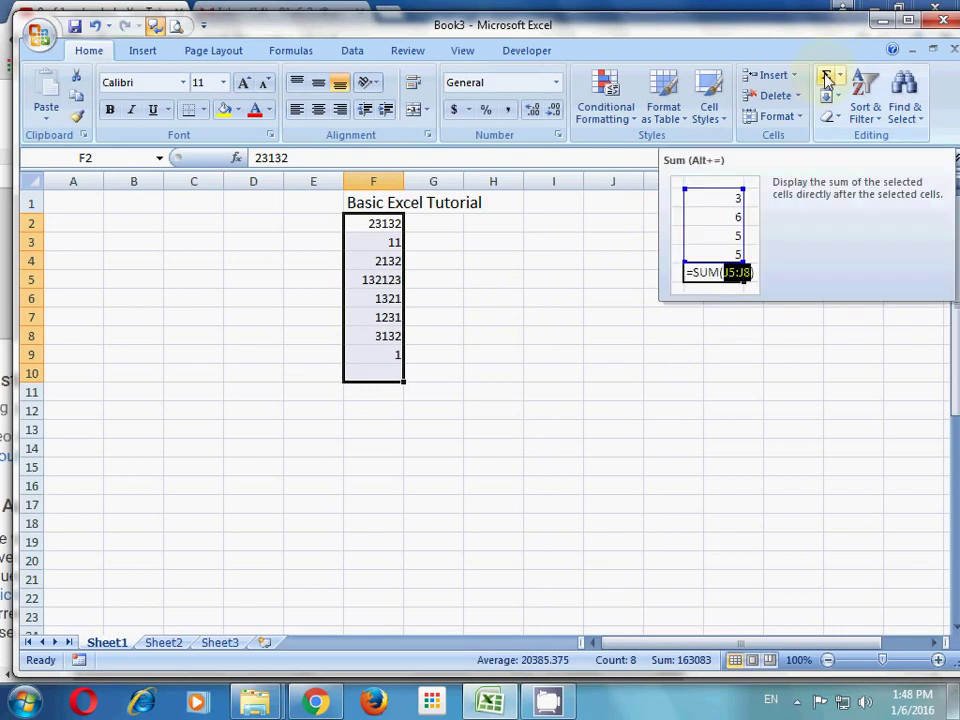
pyautogui.click(826, 78)
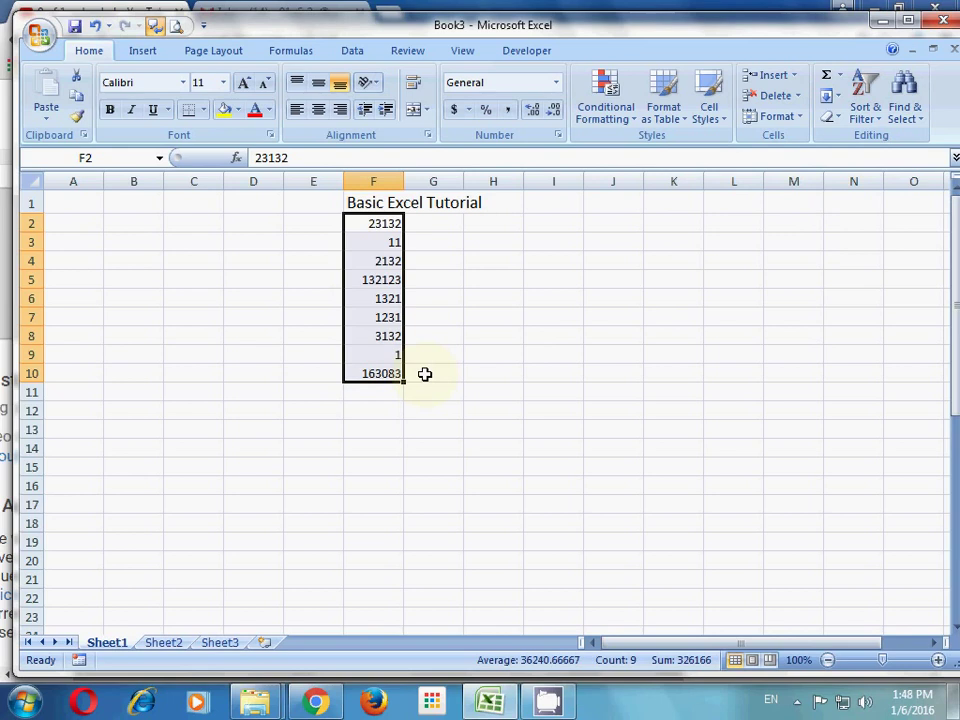
pyautogui.click(372, 371)
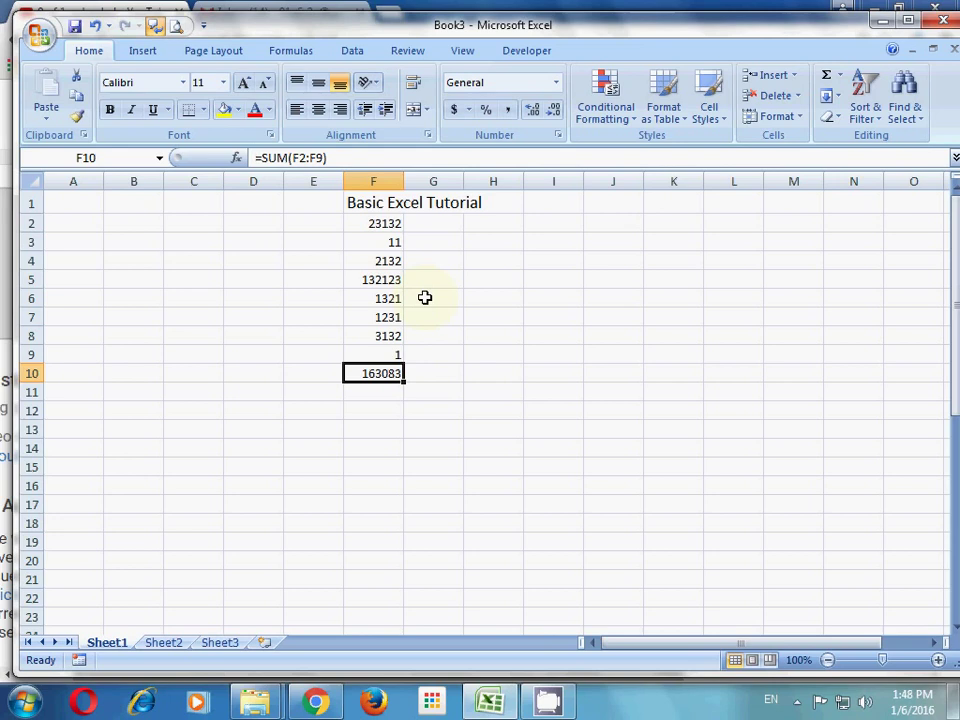
pyautogui.press('Right')
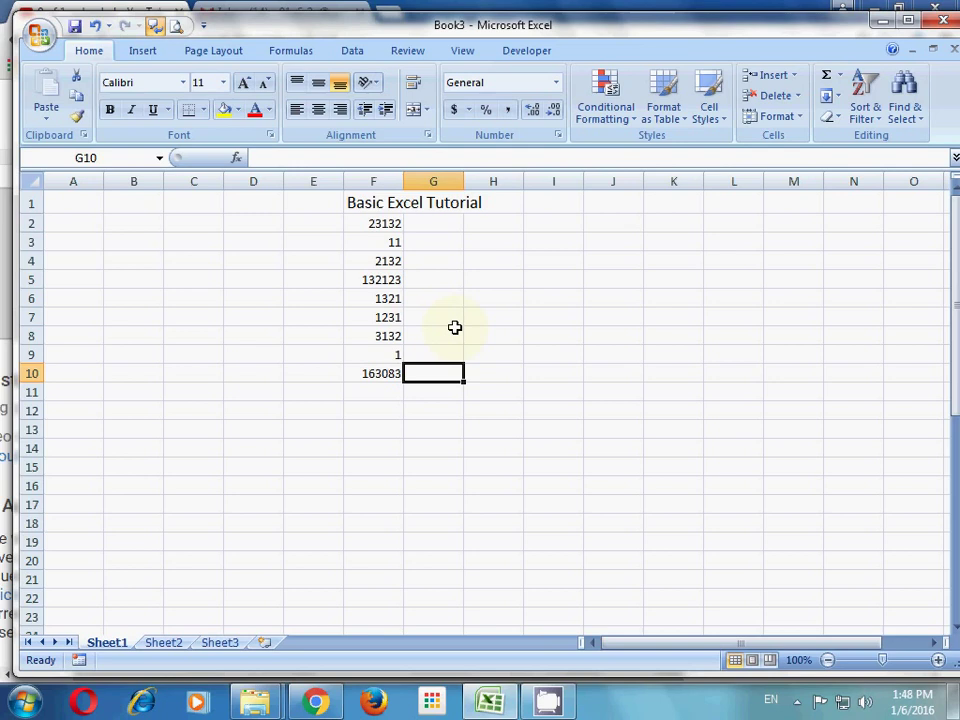
# Step: Hand-type =SUM(F2:F9) in G10 so it shows the 163083 total
pyautogui.write('=')
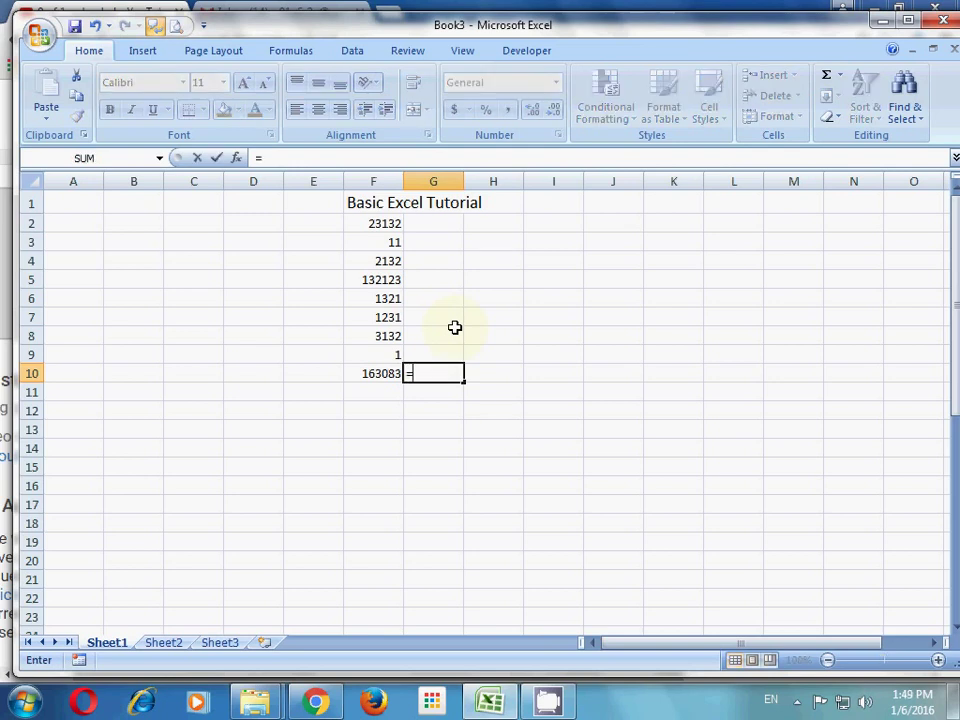
pyautogui.write('su')
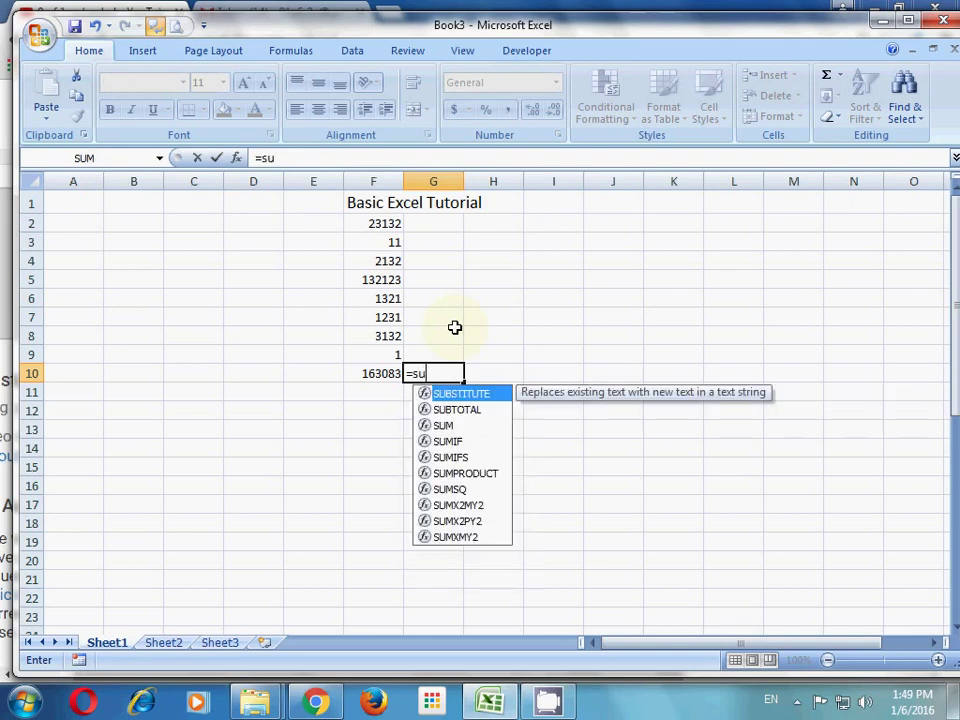
pyautogui.write('m')
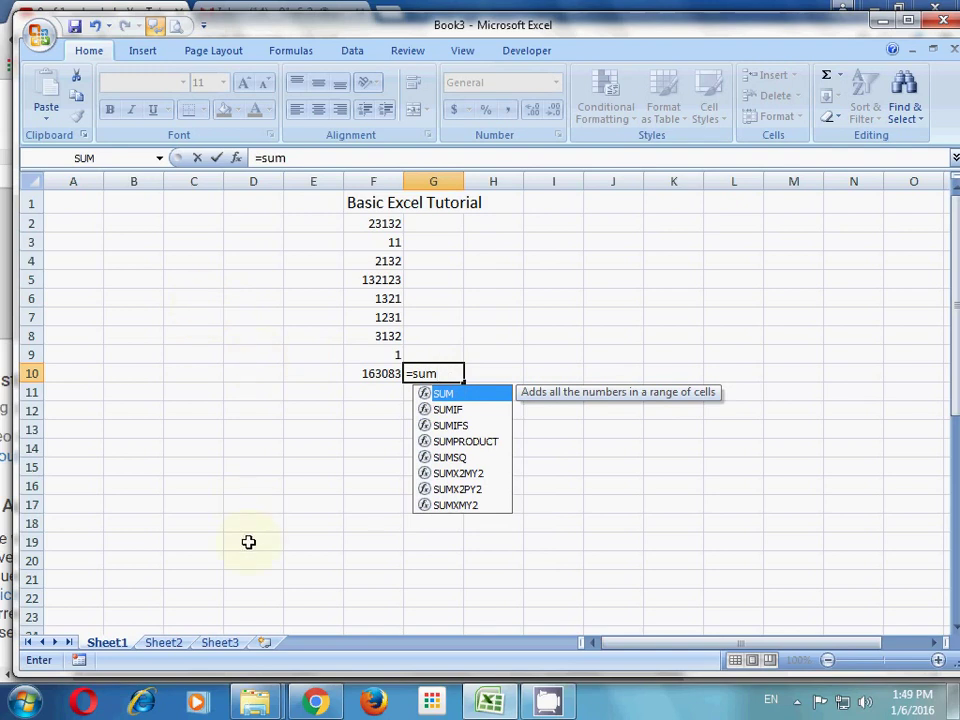
pyautogui.press('Tab')
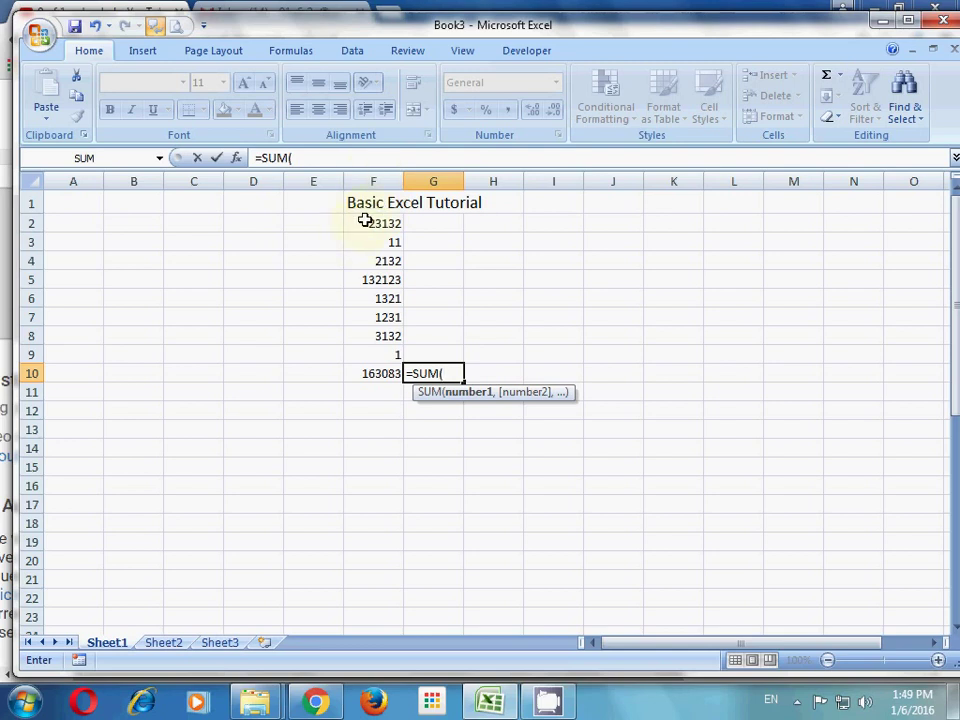
pyautogui.click(365, 222)
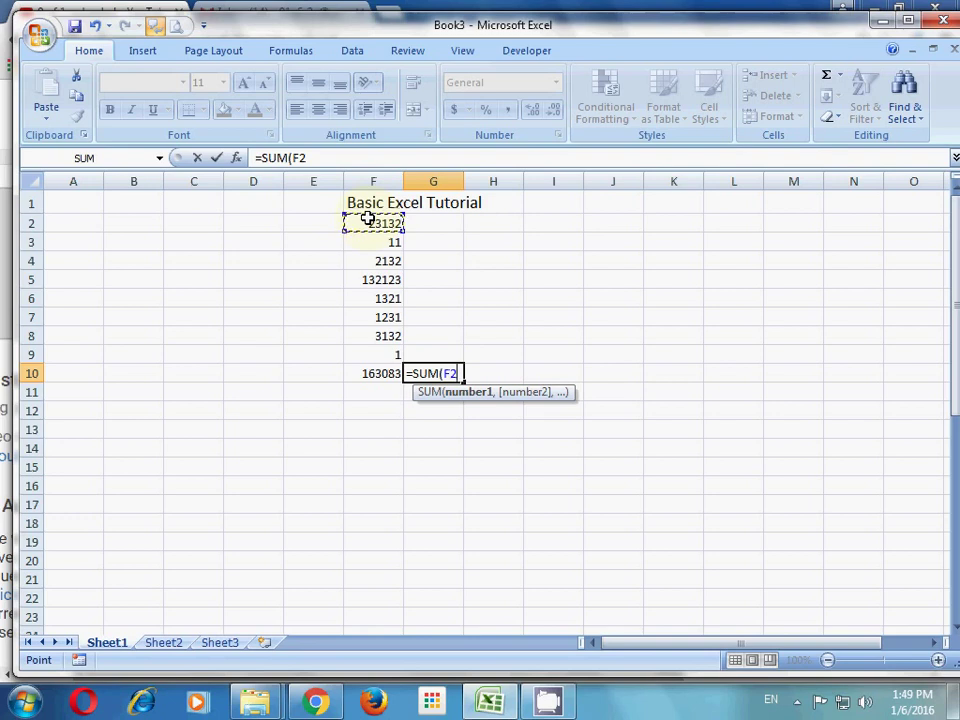
pyautogui.press('F8')
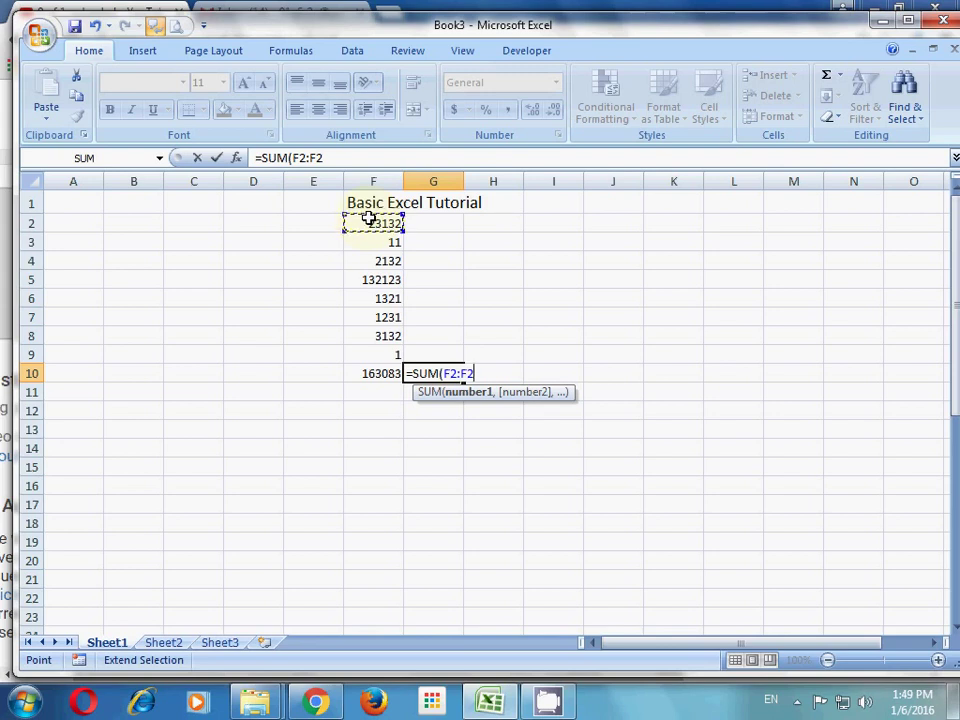
pyautogui.press('BackSpace')
pyautogui.press('BackSpace')
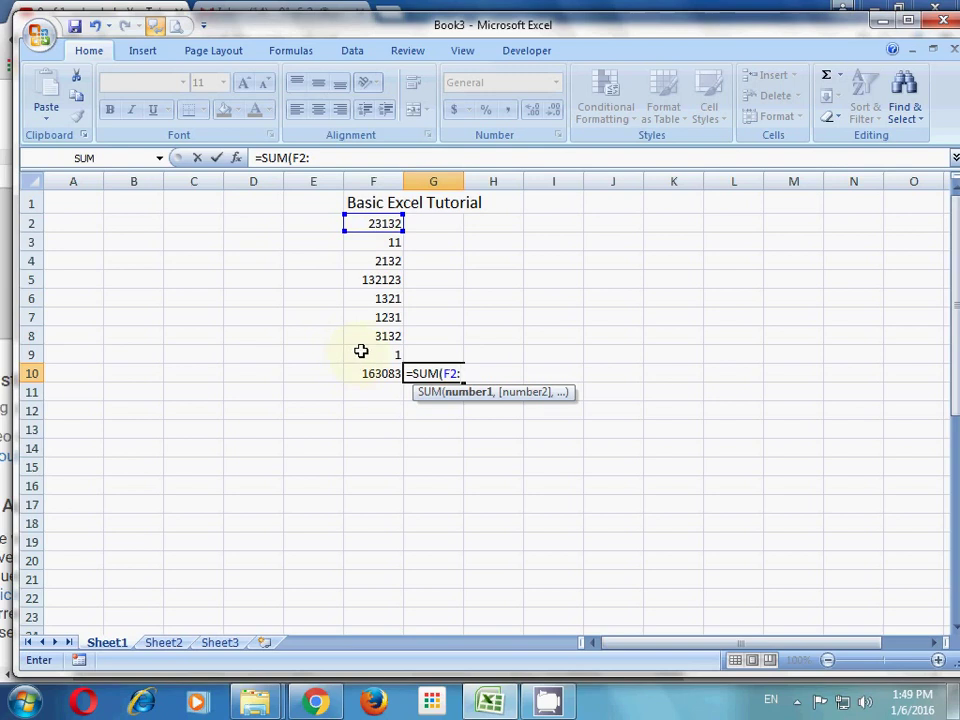
pyautogui.click(361, 351)
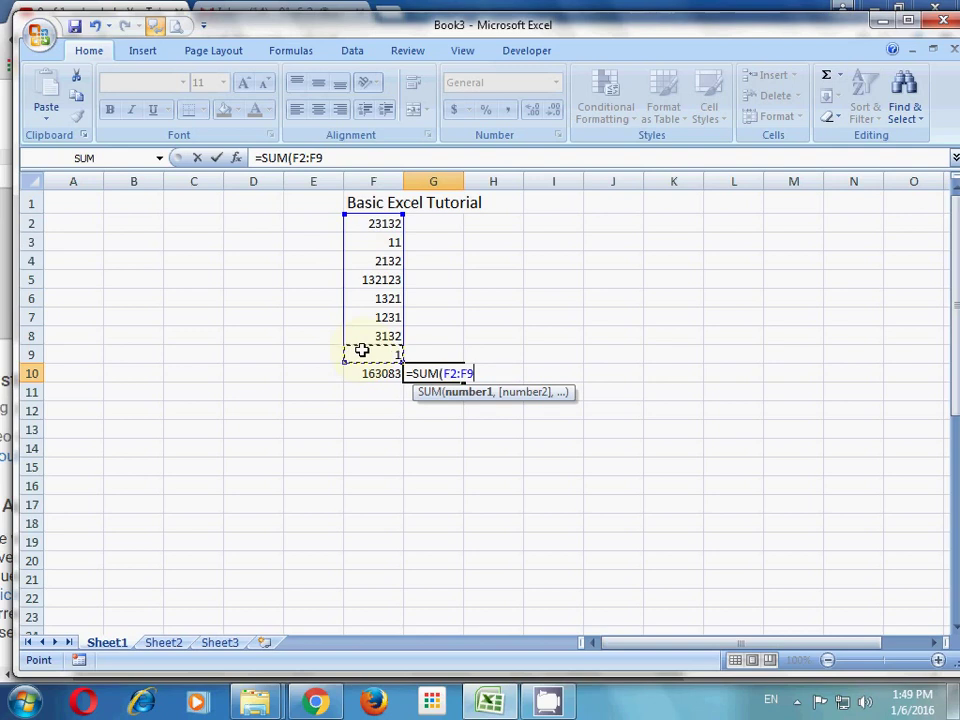
pyautogui.write(')')
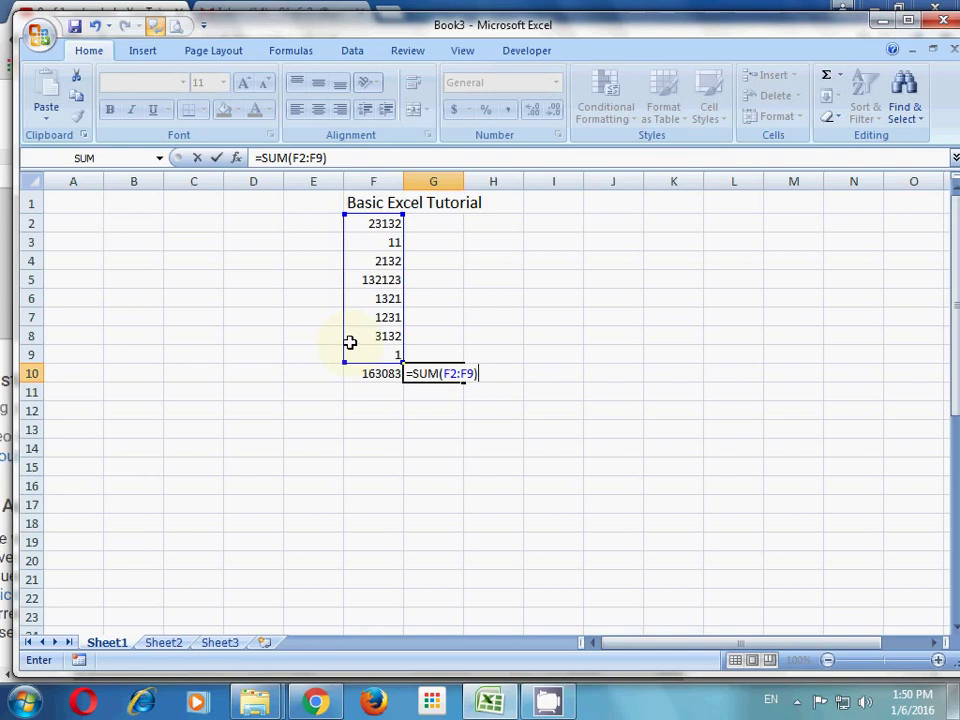
pyautogui.hotkey('ctrl', 'Return')
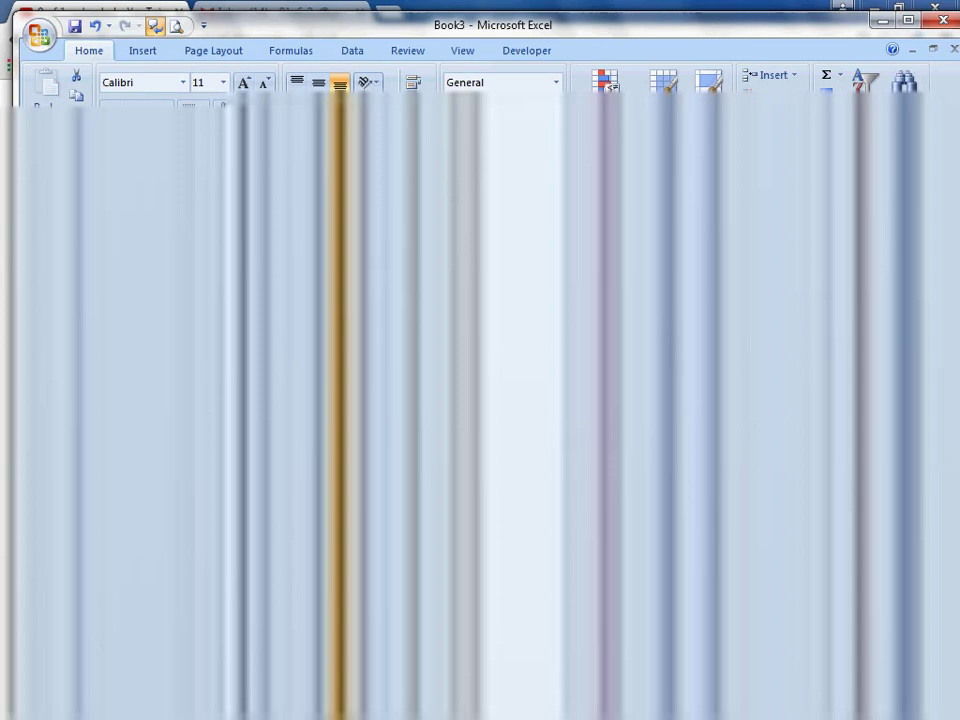
# Step: Enter =F8*6.25/100 in G8 to get 195.75, 6.25% of 3132
pyautogui.hotkey('ctrl', 'c')
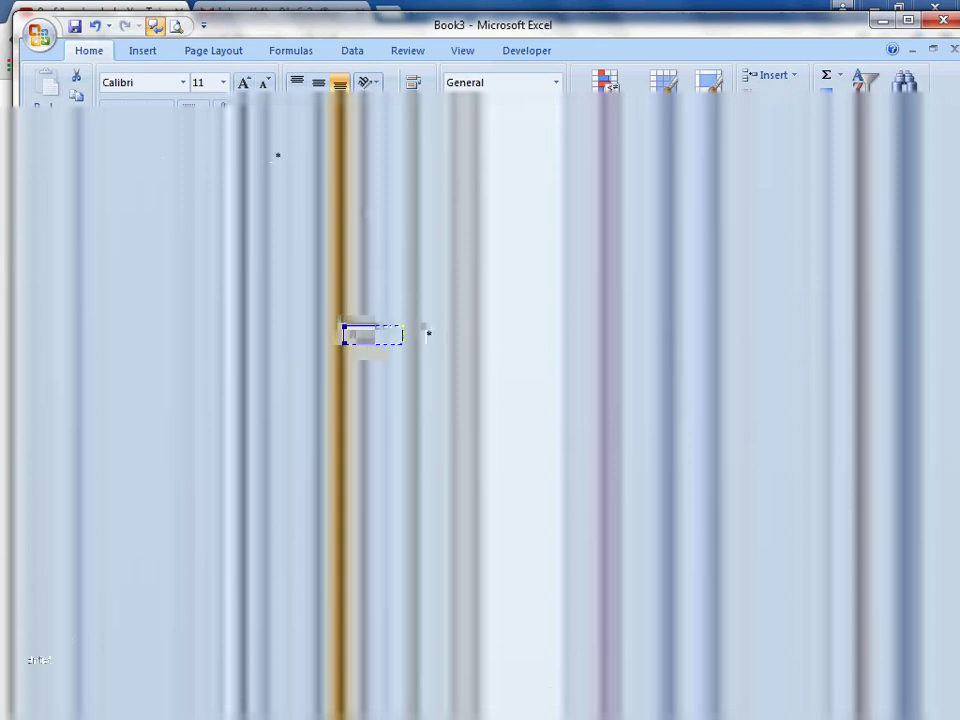
pyautogui.write('6')
pyautogui.write('.25')
pyautogui.write('/')
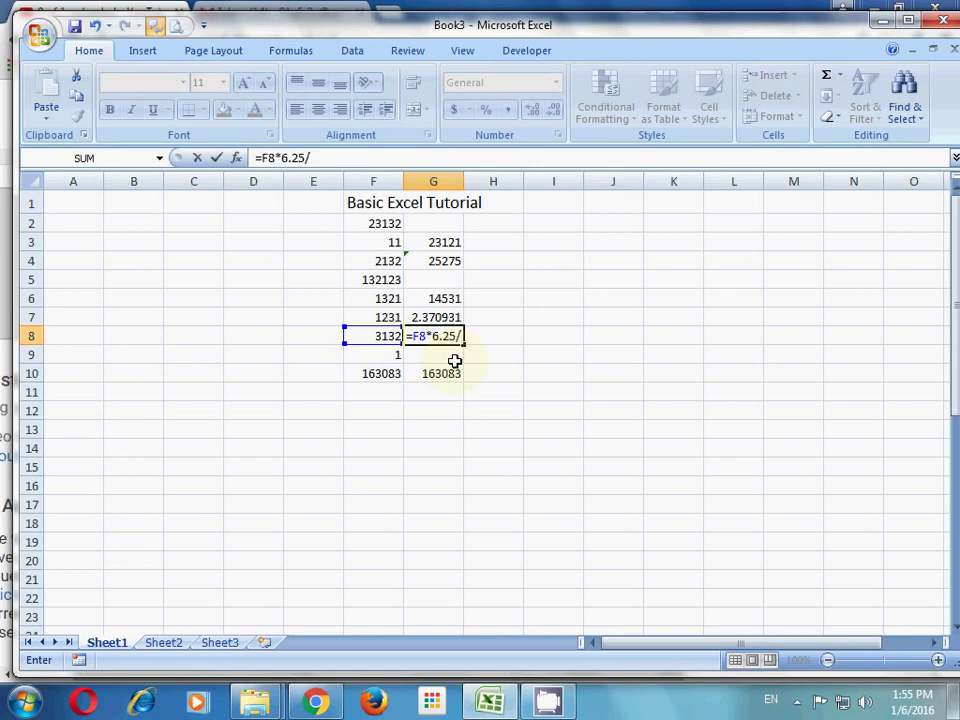
pyautogui.write('100')
pyautogui.press('Return')
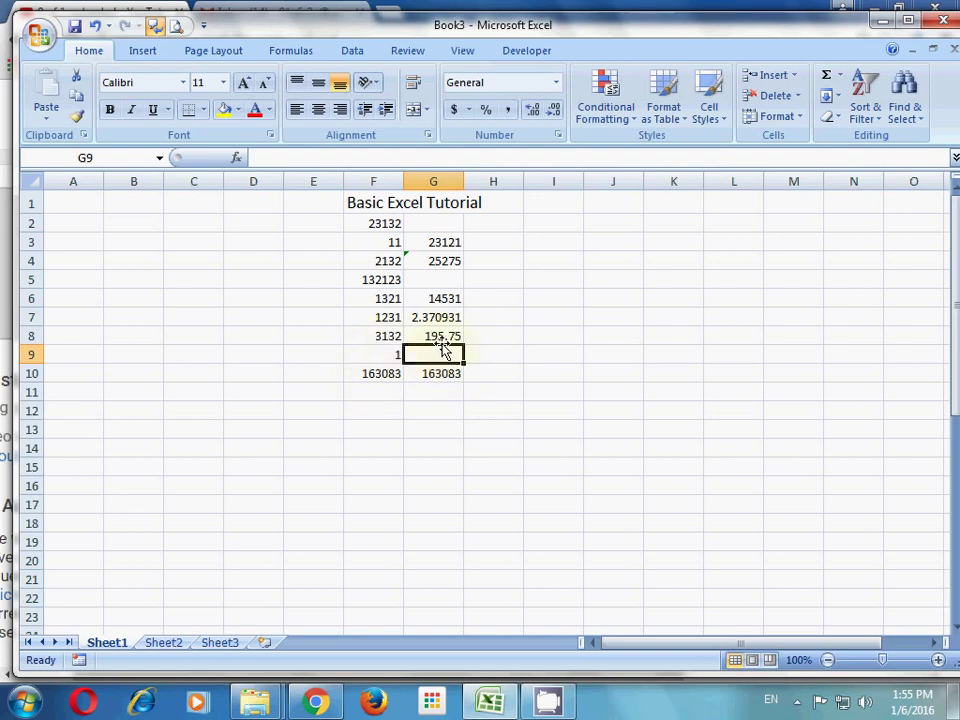
pyautogui.click(497, 333)
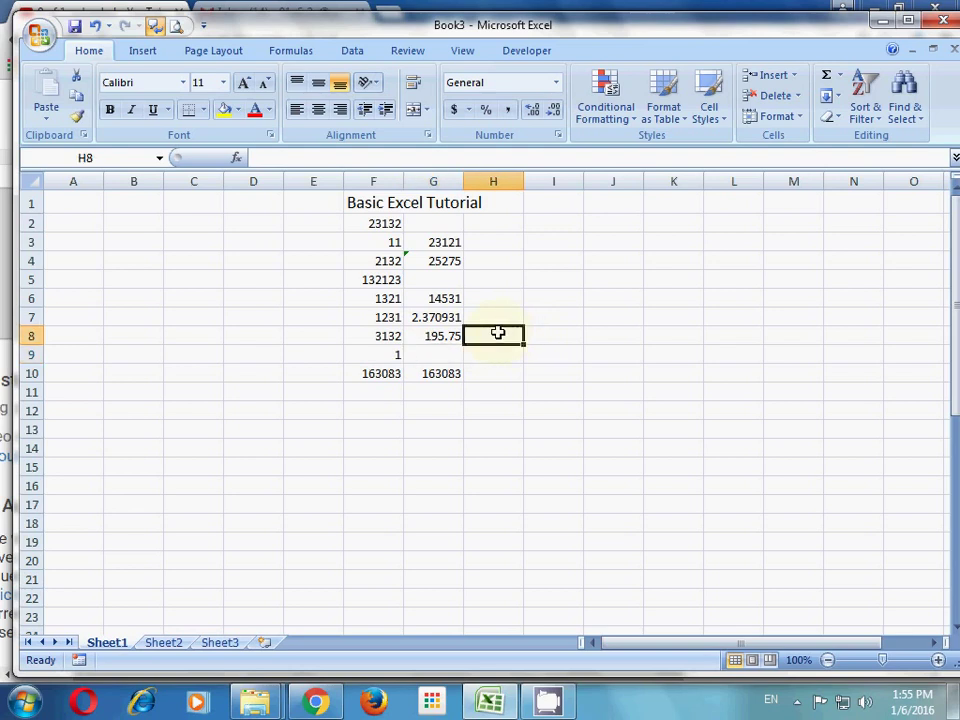
# Step: Enter =F8*6.25% in H8 so it also shows 195.75
pyautogui.write('=')
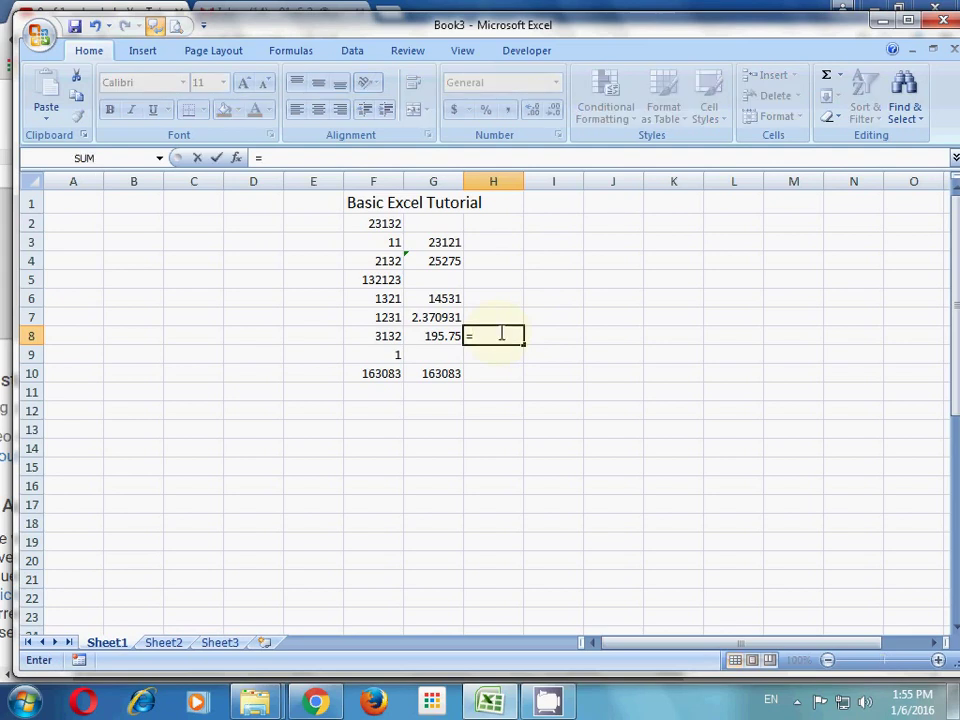
pyautogui.click(365, 336)
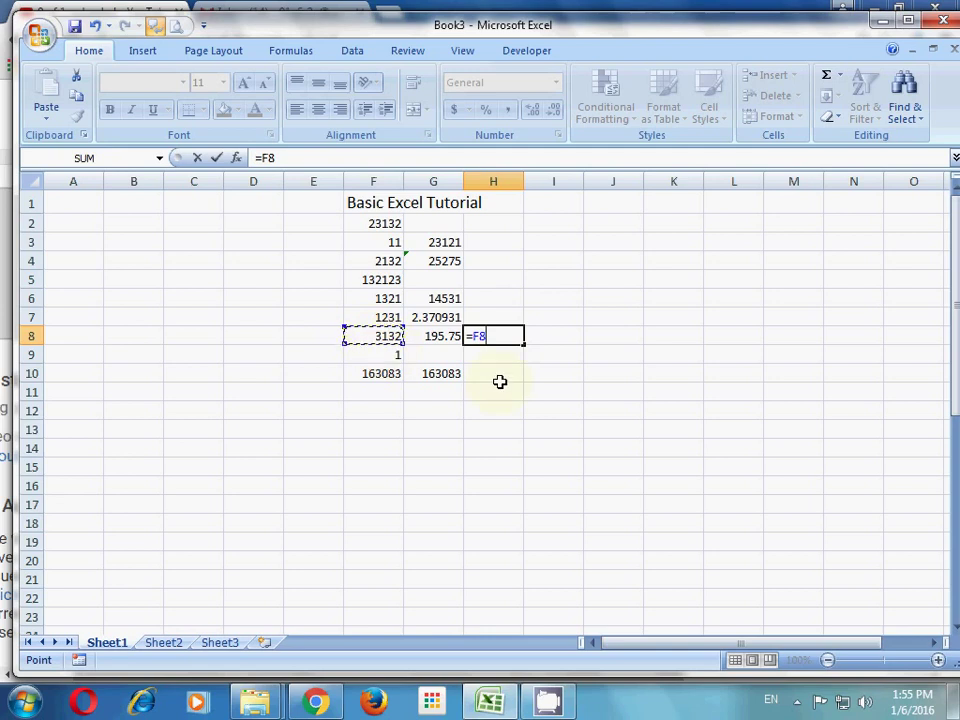
pyautogui.write('*')
pyautogui.write('6')
pyautogui.write('.')
pyautogui.write('25')
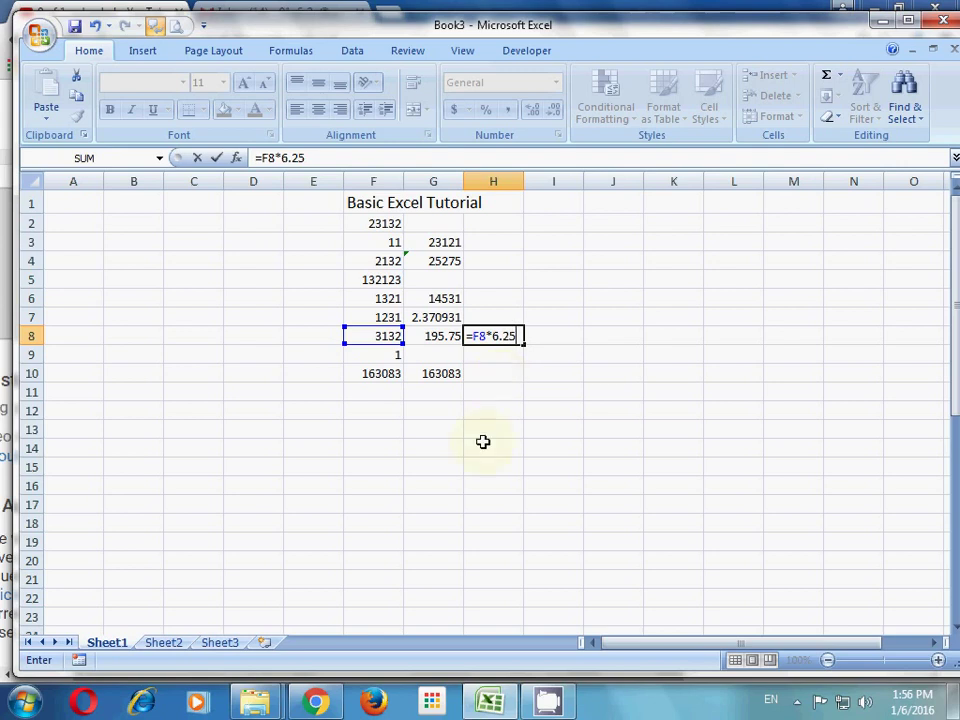
pyautogui.write('%')
pyautogui.press('Return')
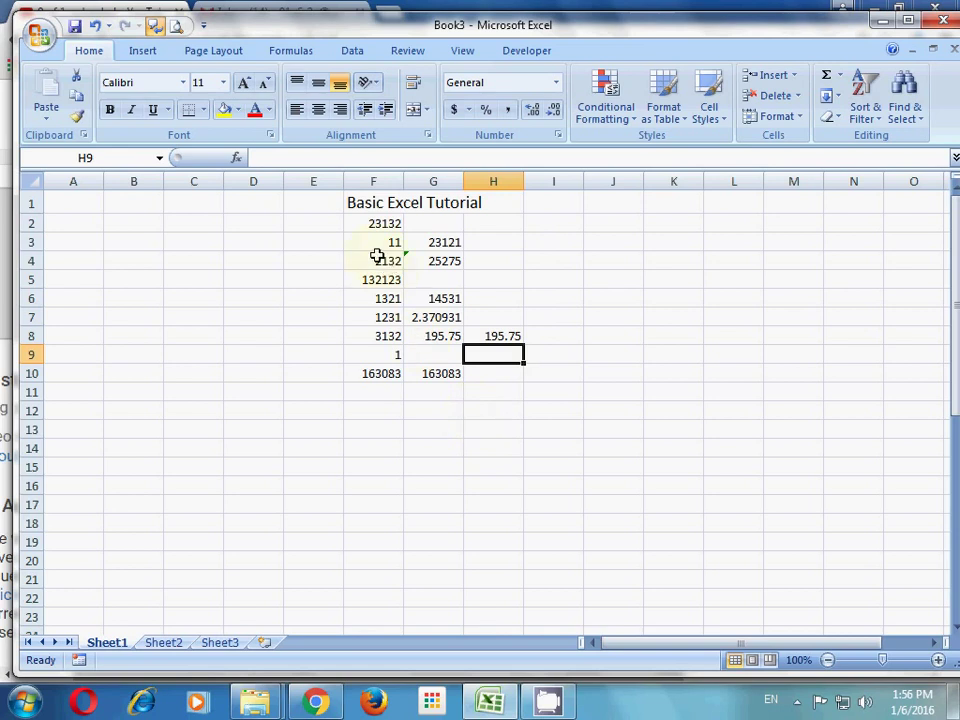
pyautogui.click(505, 412)
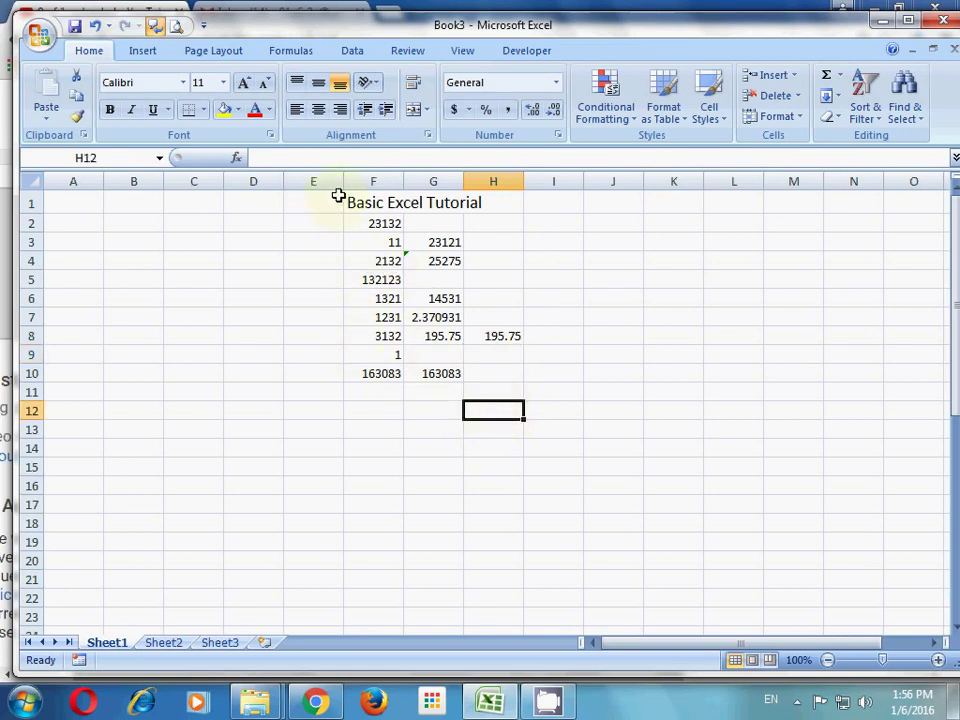